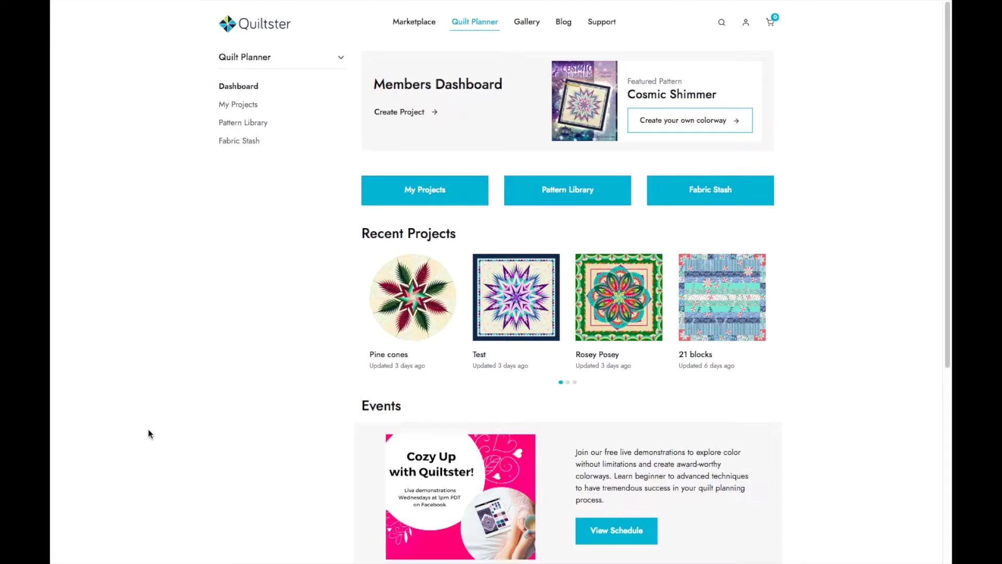
Start creating a new quilt project from the members dashboard
click(404, 113)
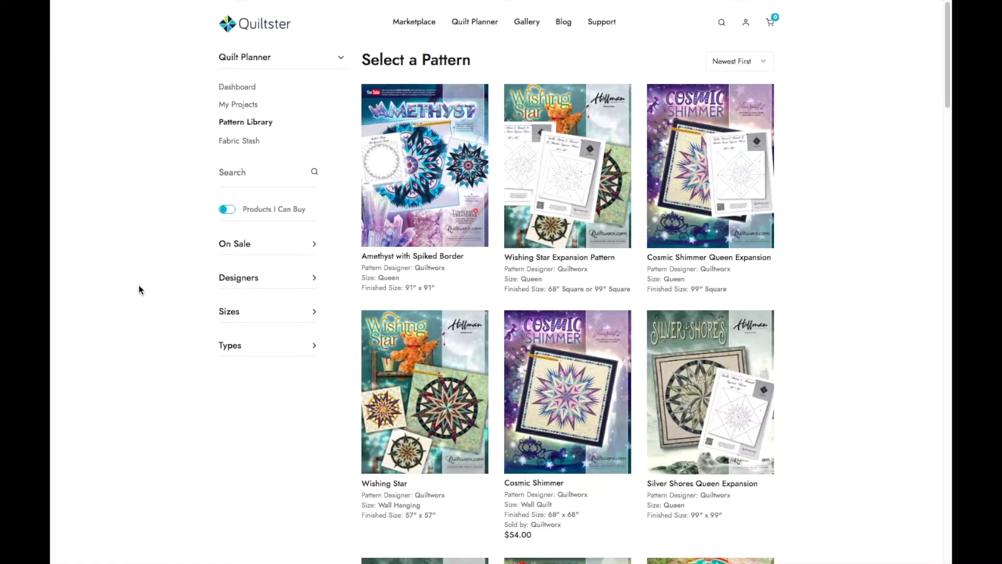
Try limiting the pattern library to products that can be bought, and turn that filter off again
click(503, 533)
click(230, 211)
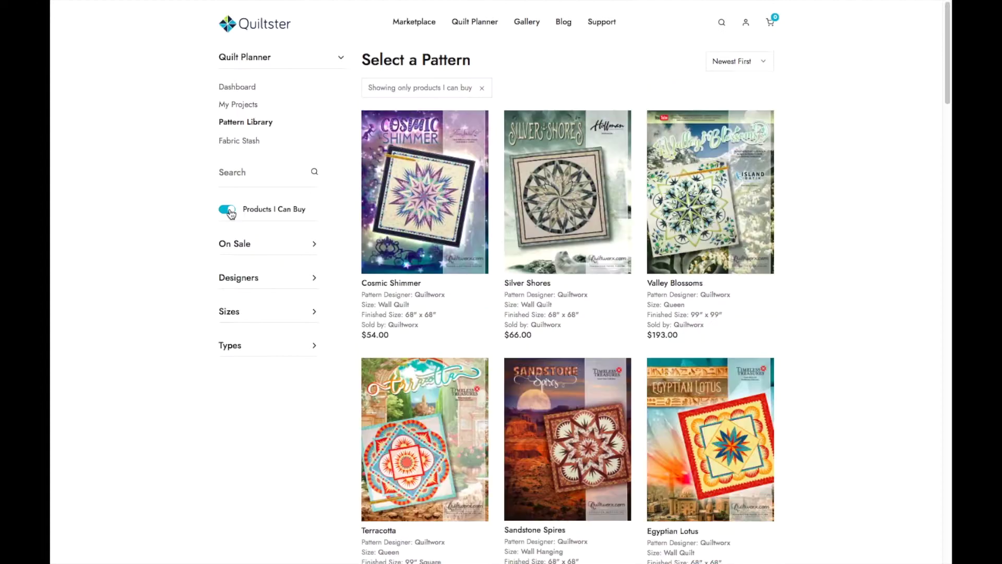
click(224, 211)
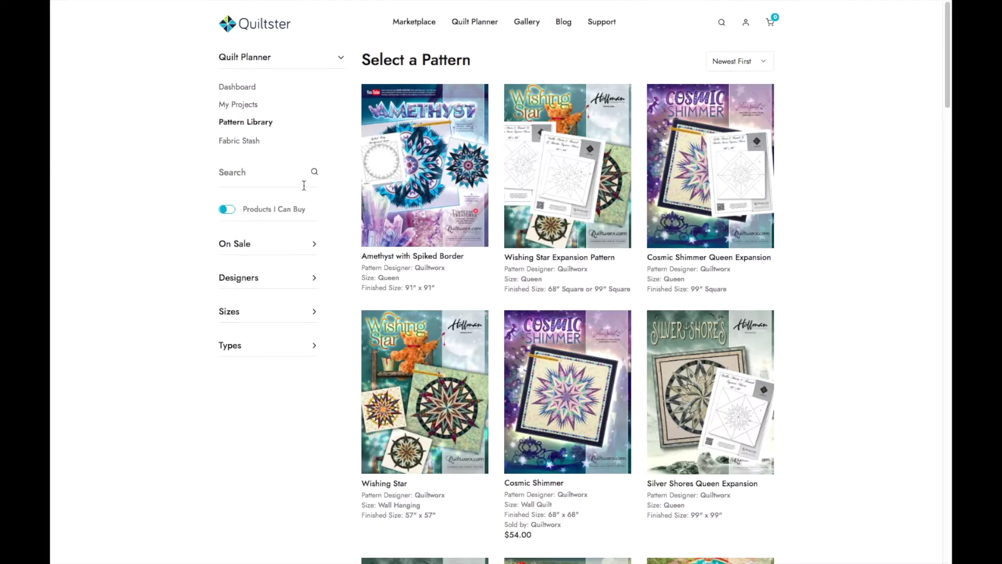
Examine the sort orders and the suggested search terms offered for the pattern library, keeping Newest First
click(764, 64)
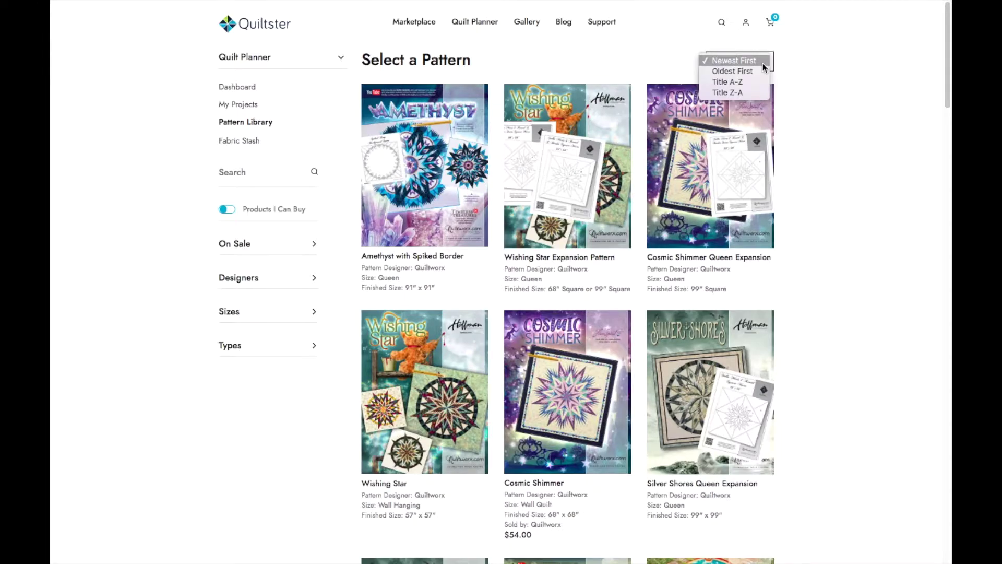
click(762, 61)
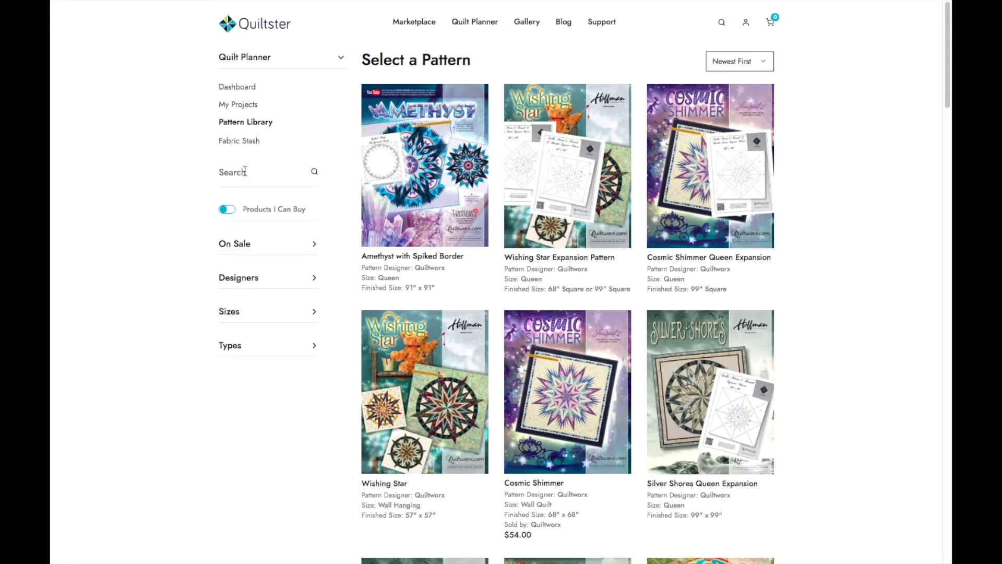
click(222, 172)
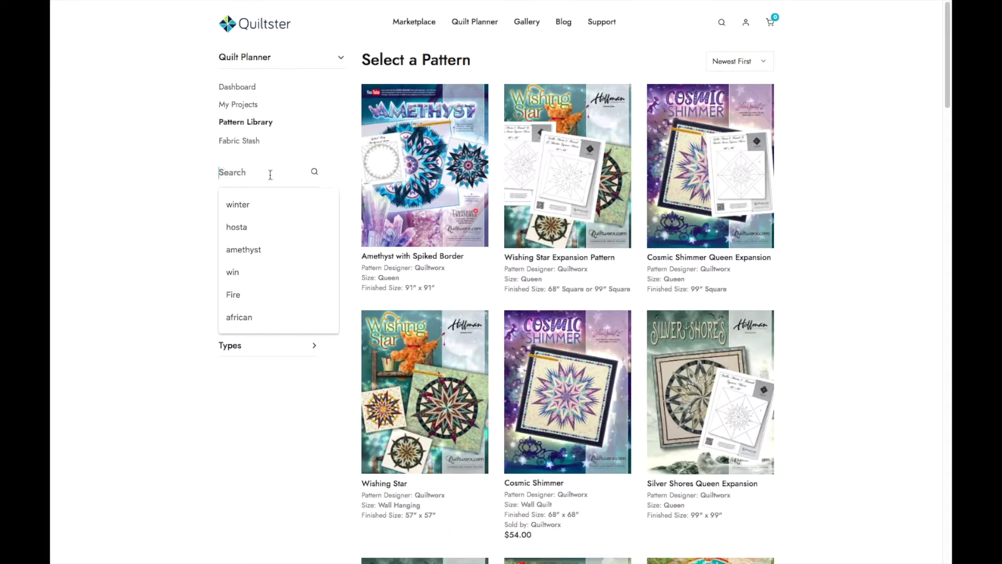
click(203, 177)
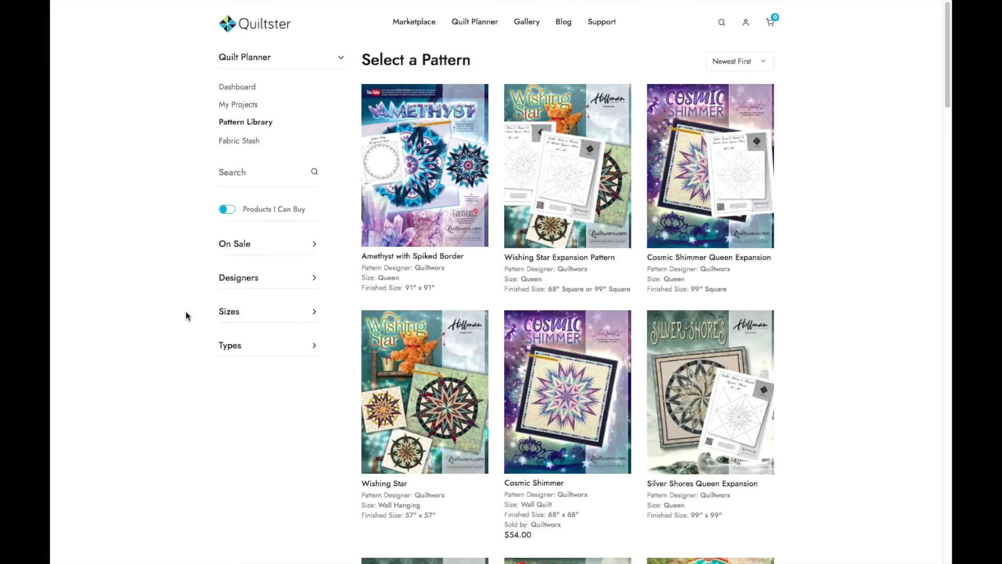
Search the pattern library for "winter"
click(234, 171)
text(winter)
key(Return)
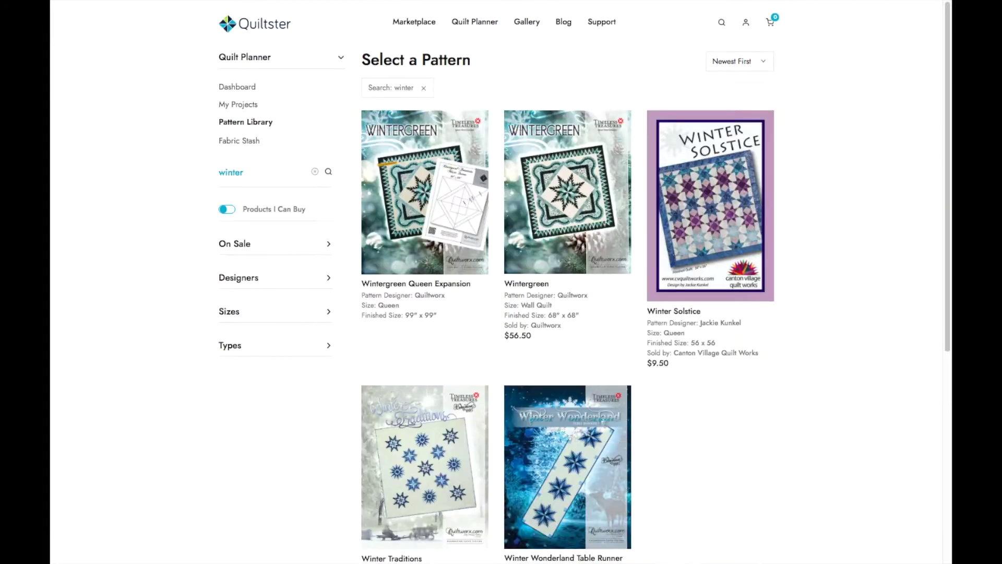
Create a project named Demo from the blank template of the Wintergreen wall quilt pattern
click(571, 189)
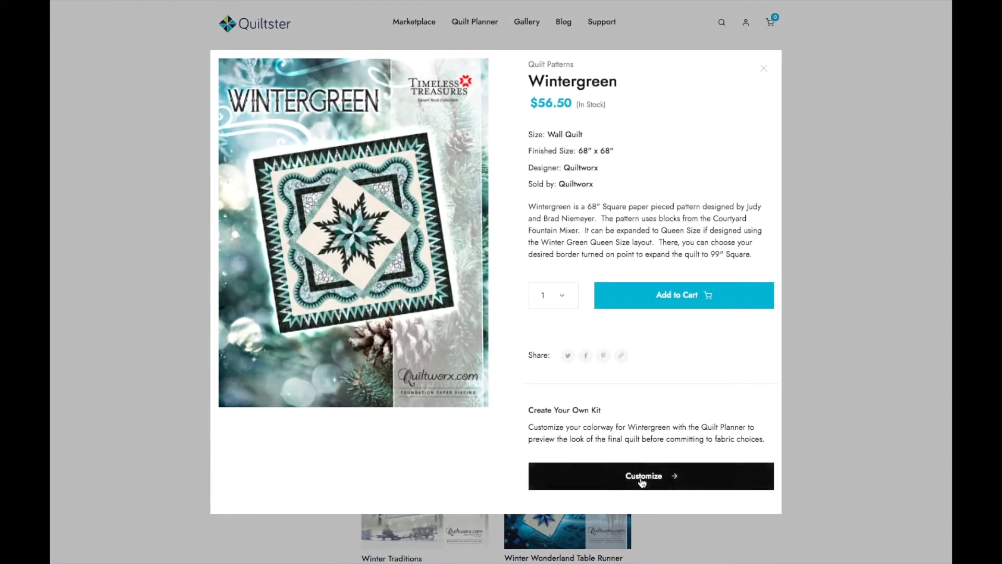
click(643, 481)
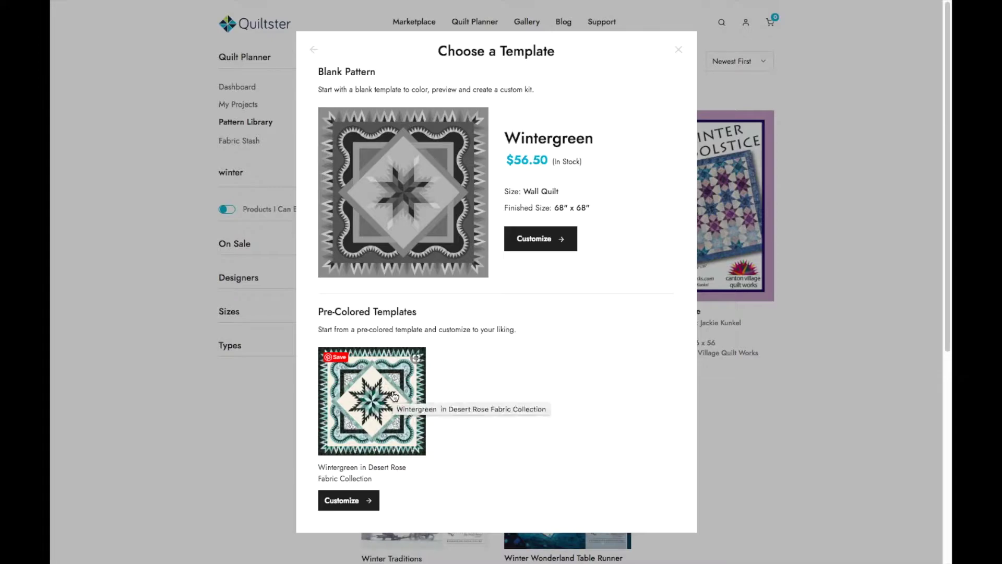
click(538, 239)
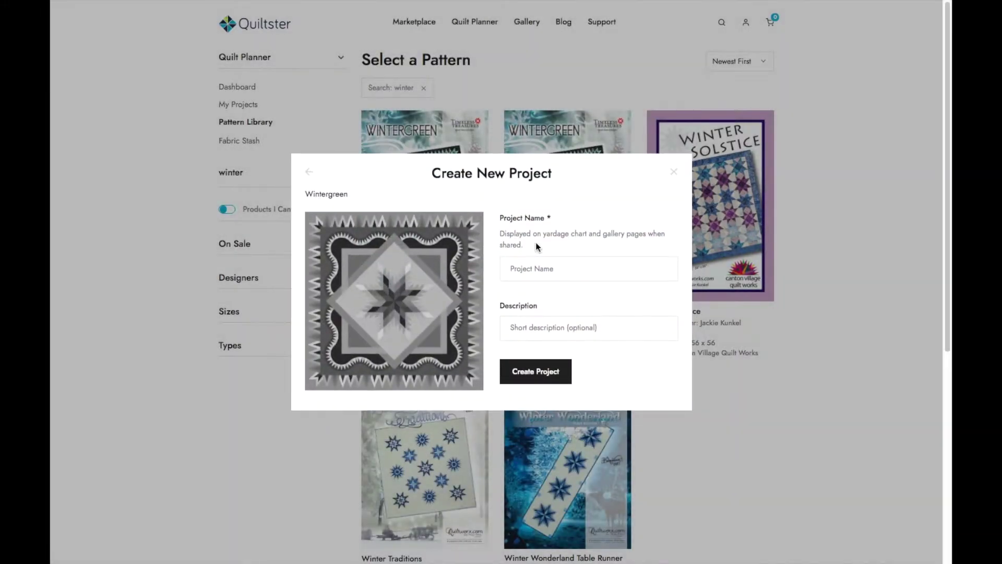
click(536, 269)
text(Demo)
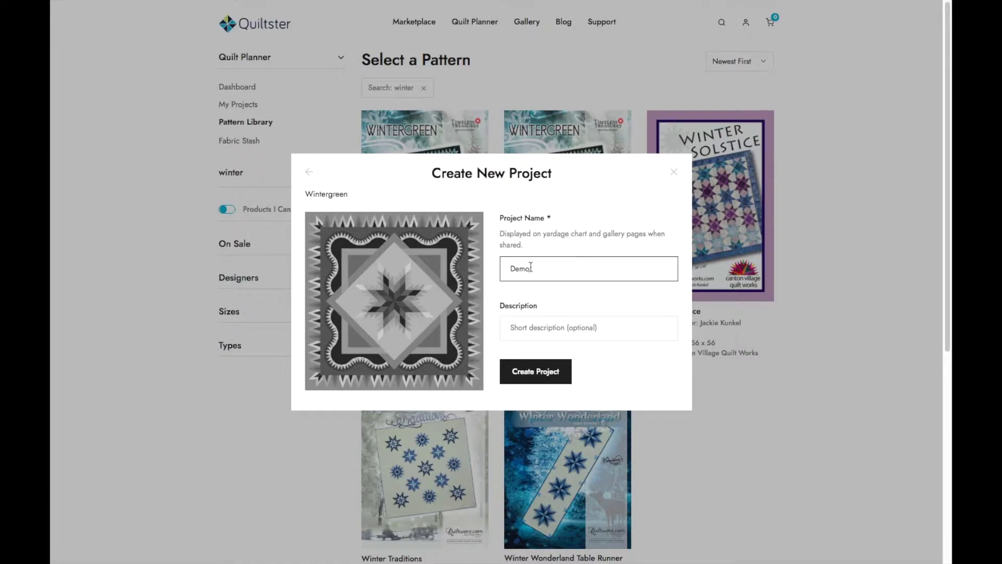
click(530, 379)
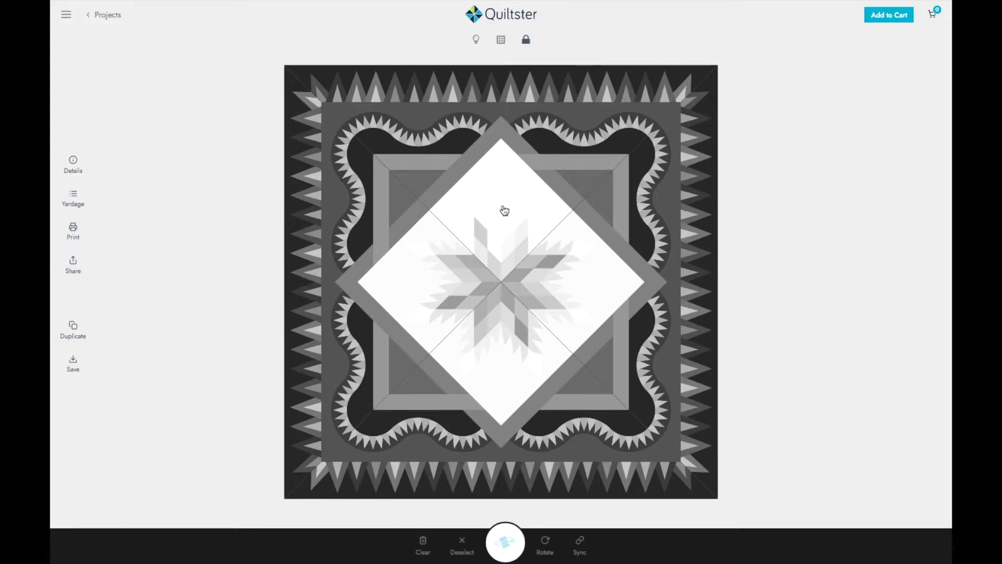
Open the quilt's central star block for fabric editing and select its S3 piece at the star's centre
click(504, 210)
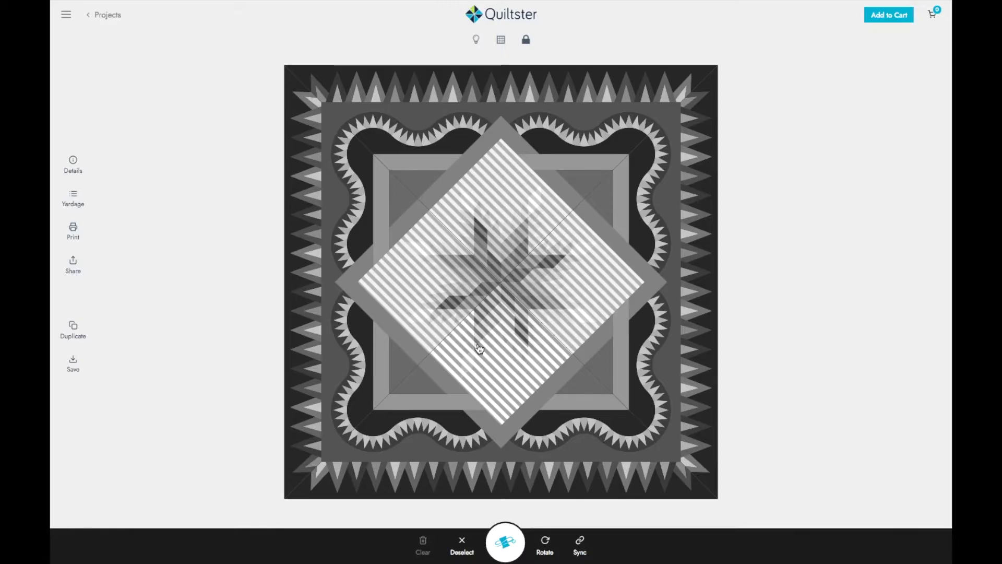
click(505, 544)
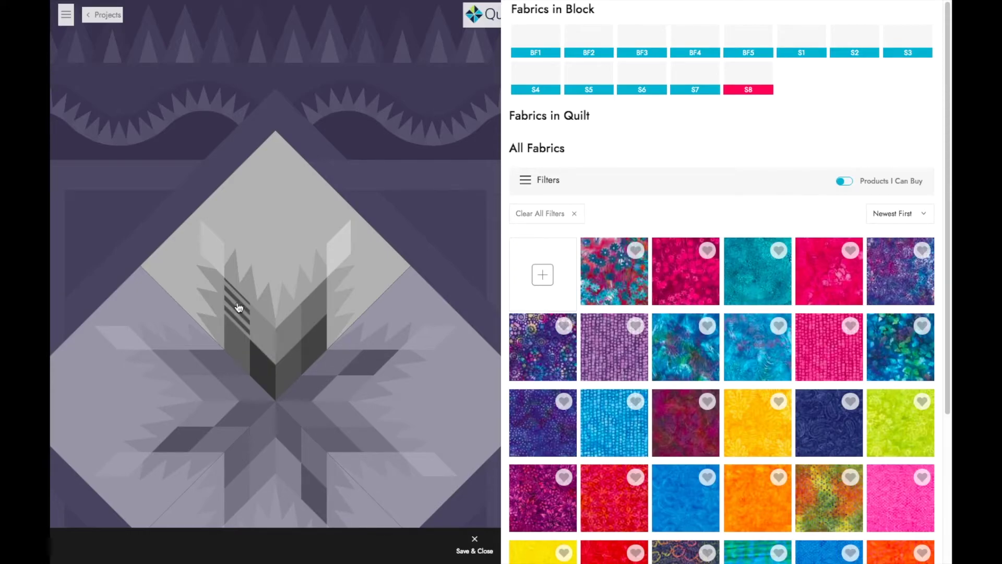
click(247, 347)
click(263, 370)
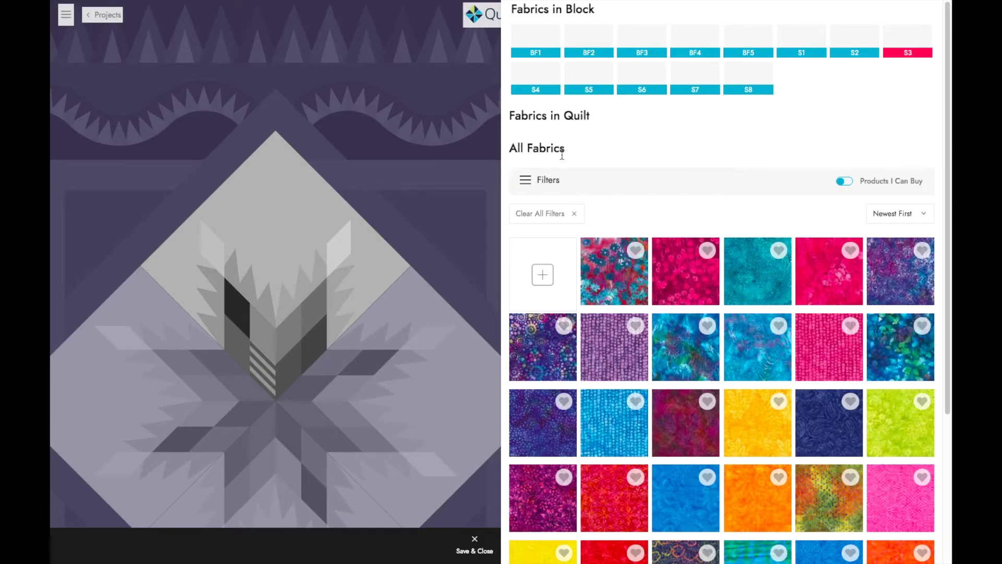
Filter the fabric list by My Fabrics and by My Favorites, and clear all fabric filters again
click(527, 181)
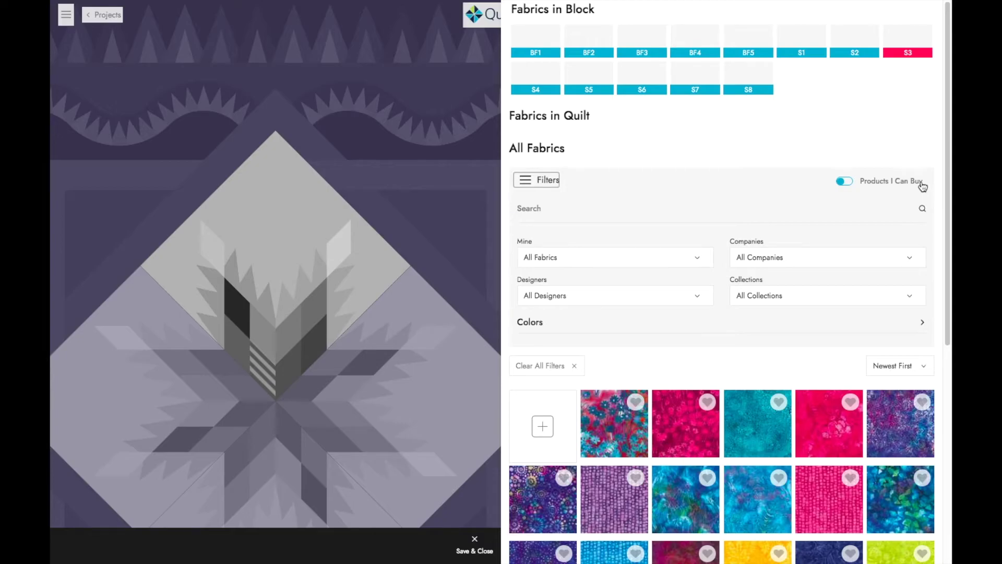
click(848, 181)
click(697, 259)
click(685, 266)
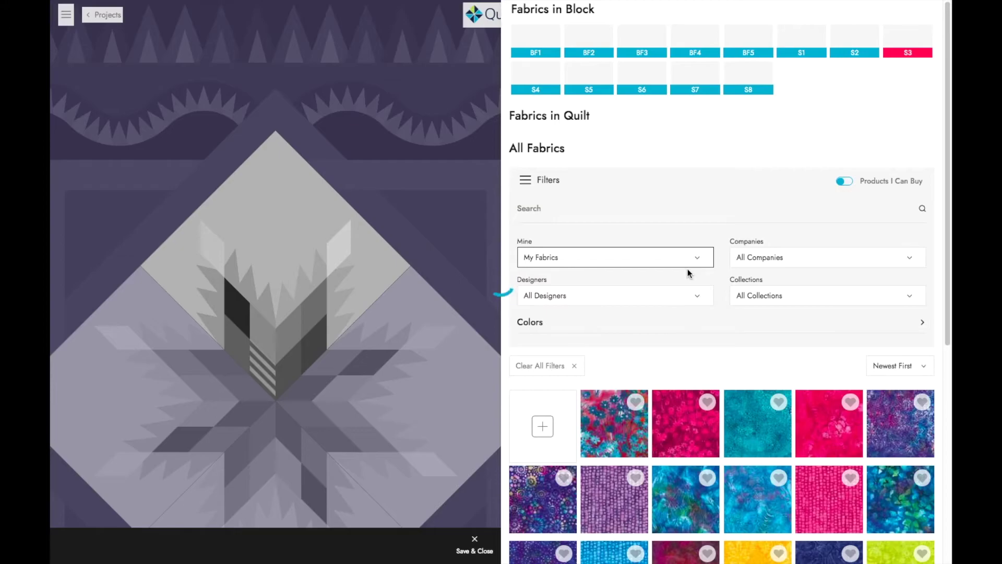
click(697, 262)
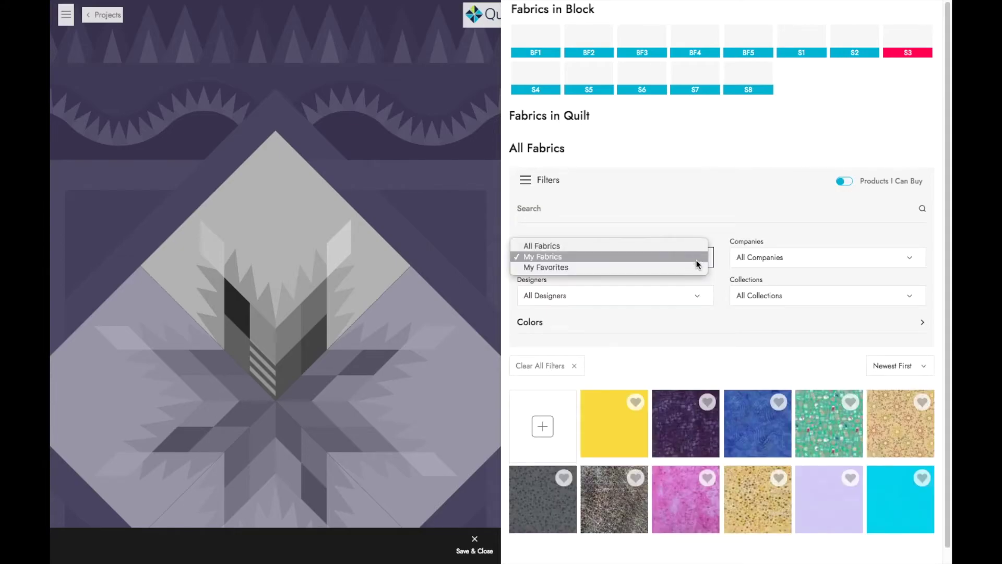
click(697, 267)
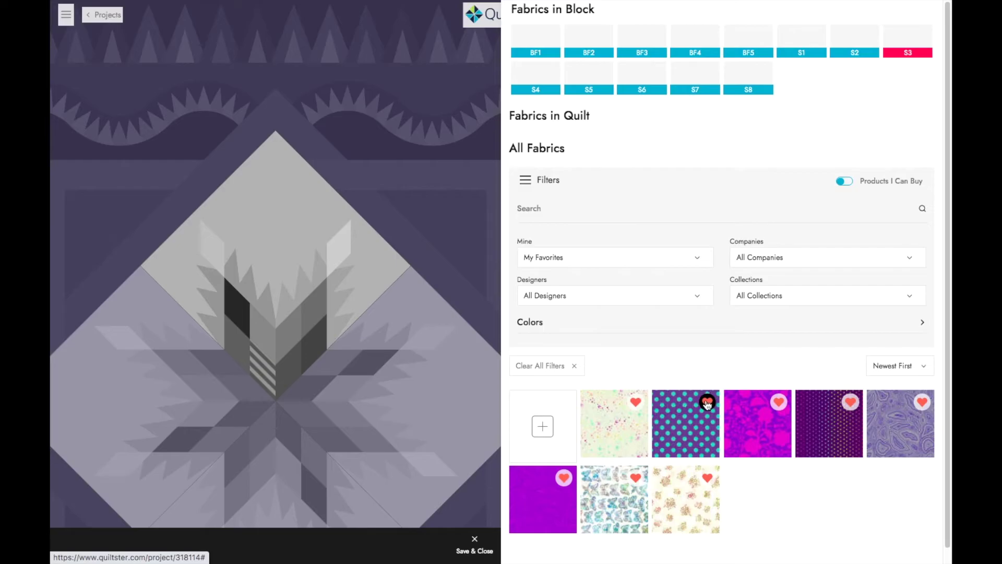
click(574, 365)
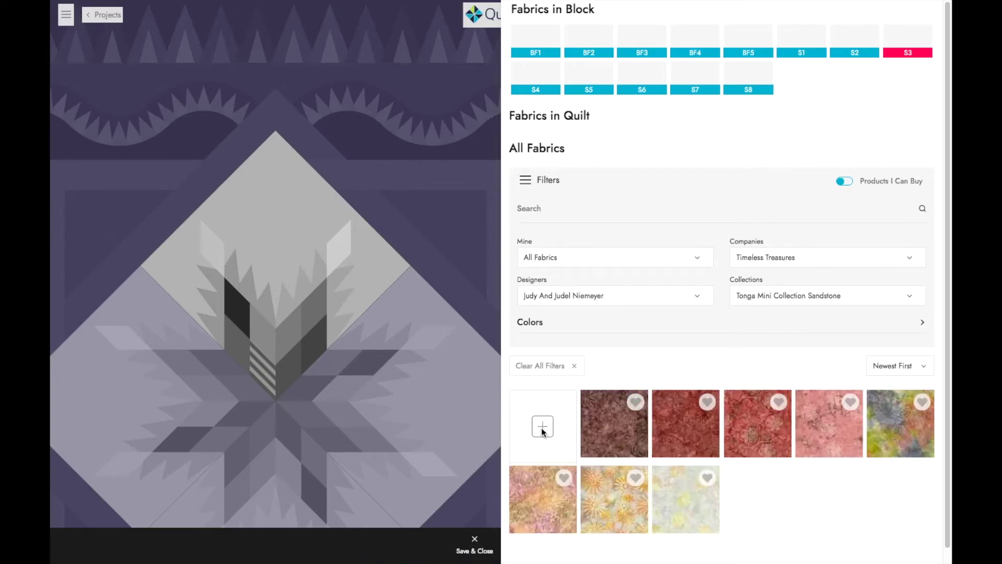
Apply the dark brown fabric from the Tonga Mini Collection Sandstone to star pieces S3 and S1
click(616, 420)
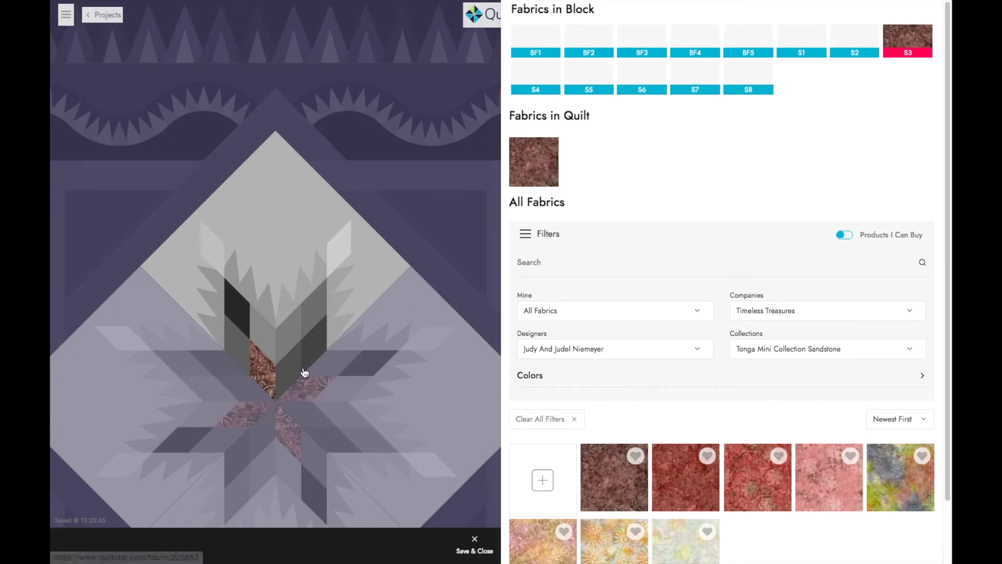
click(290, 377)
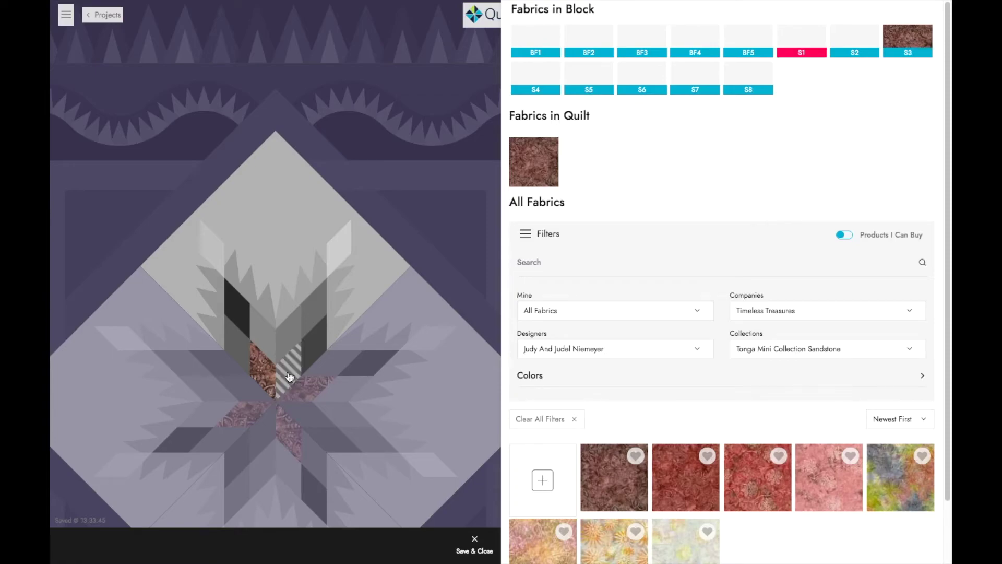
click(624, 488)
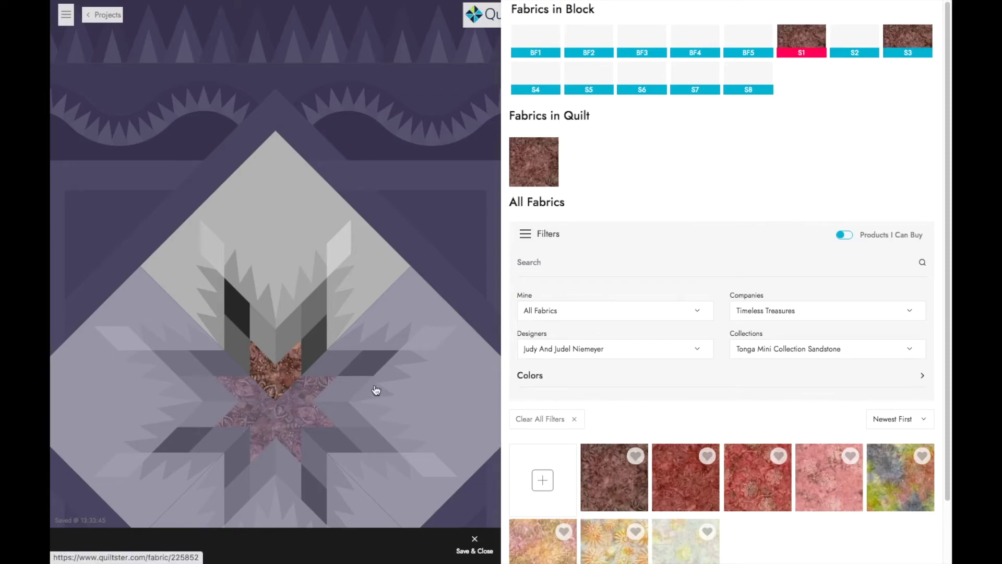
Apply the dark red Sandstone fabric to star pieces S7 and S4, and save and close the block
click(242, 351)
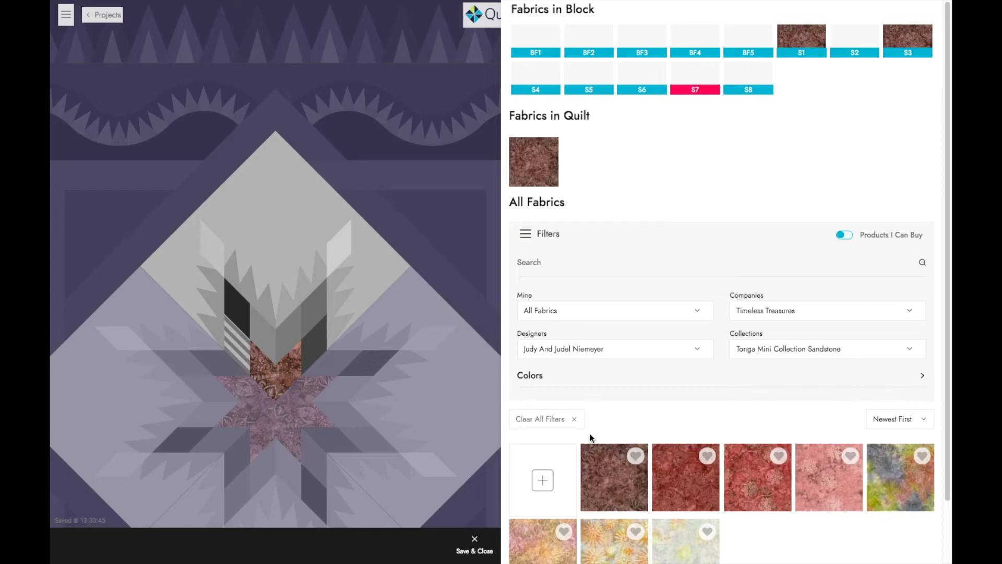
click(685, 496)
click(269, 339)
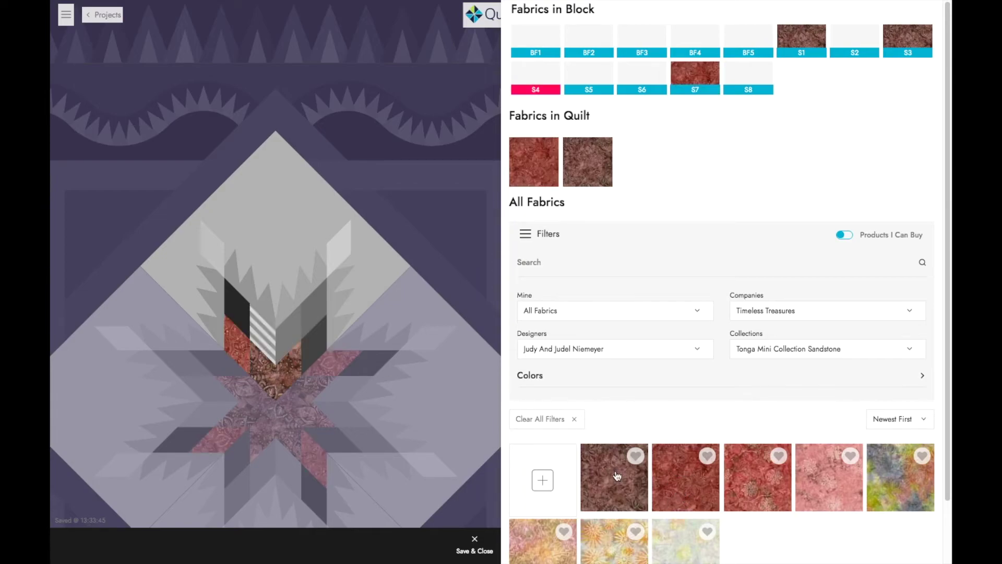
click(690, 477)
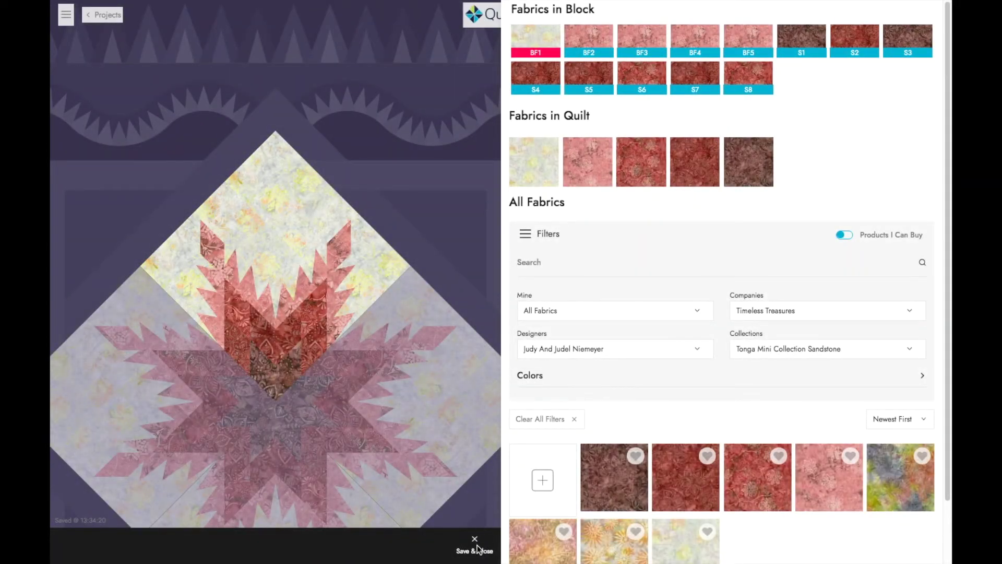
click(475, 545)
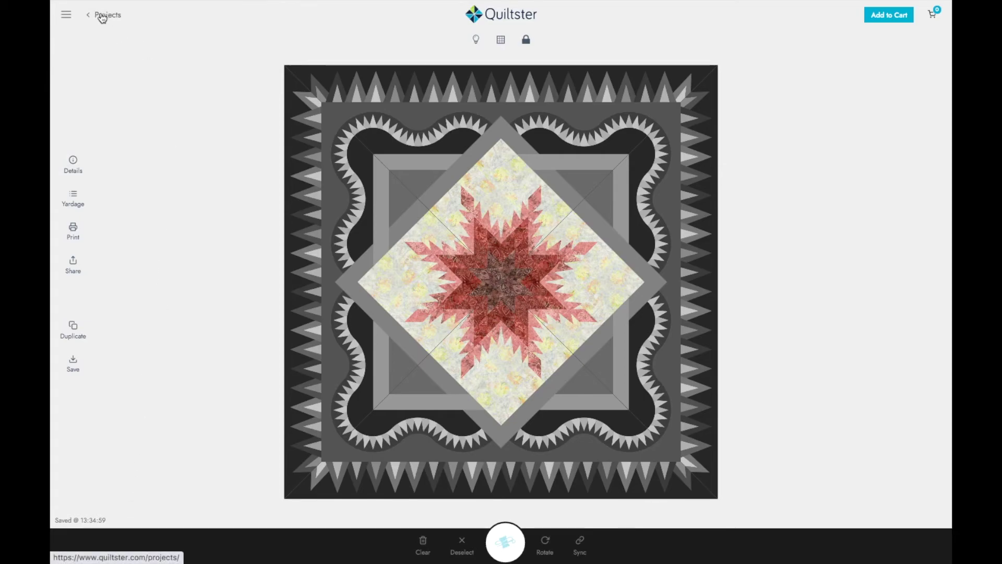
Leave the quilt editor and return to the members dashboard
click(66, 15)
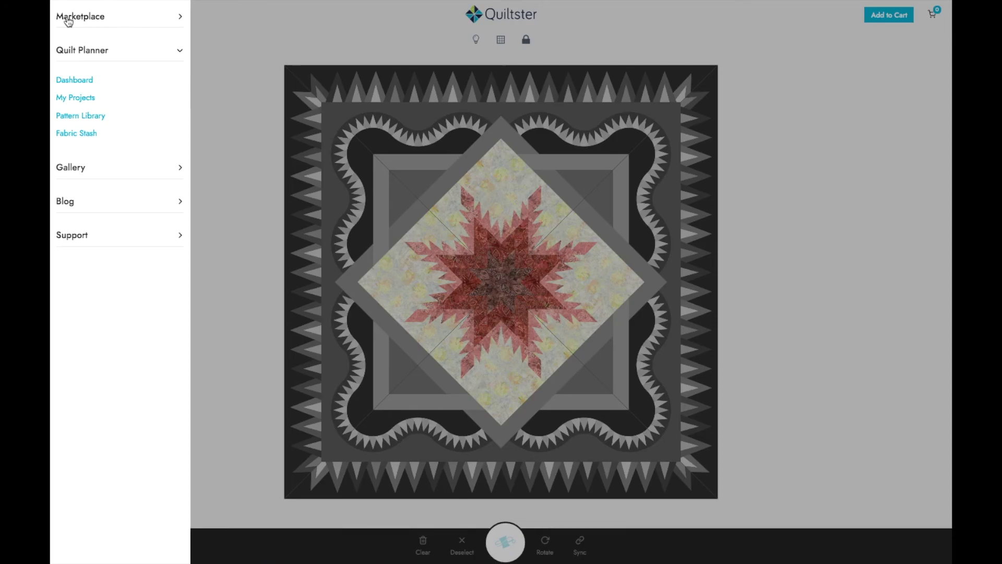
click(227, 24)
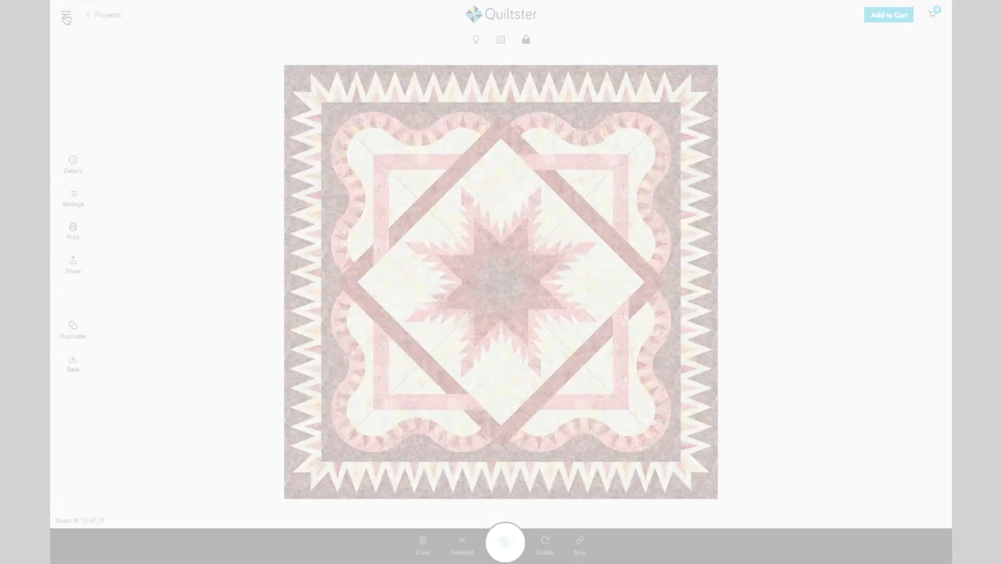
click(65, 18)
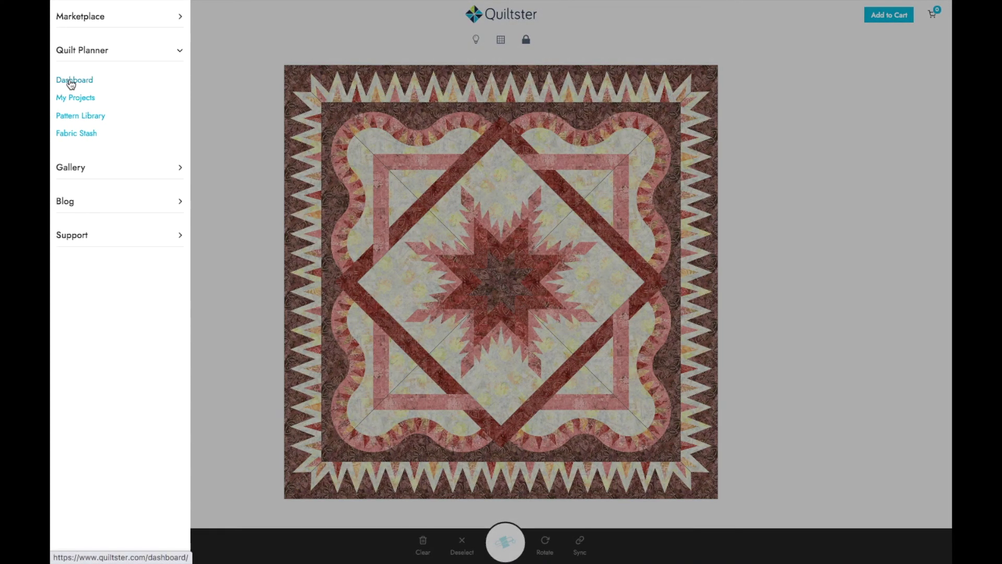
click(72, 81)
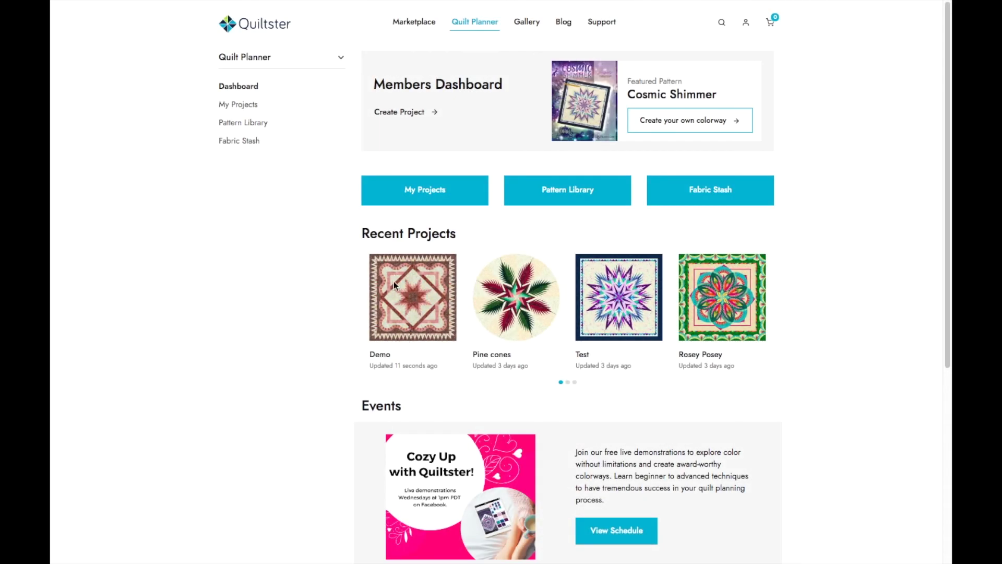
View the saved quilts under My Projects and return to the dashboard
click(239, 102)
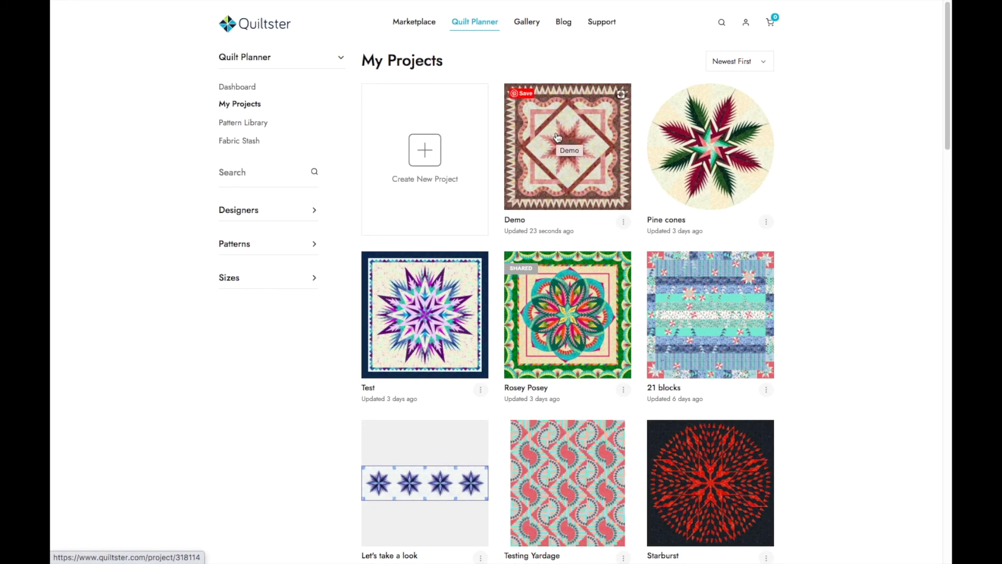
click(235, 87)
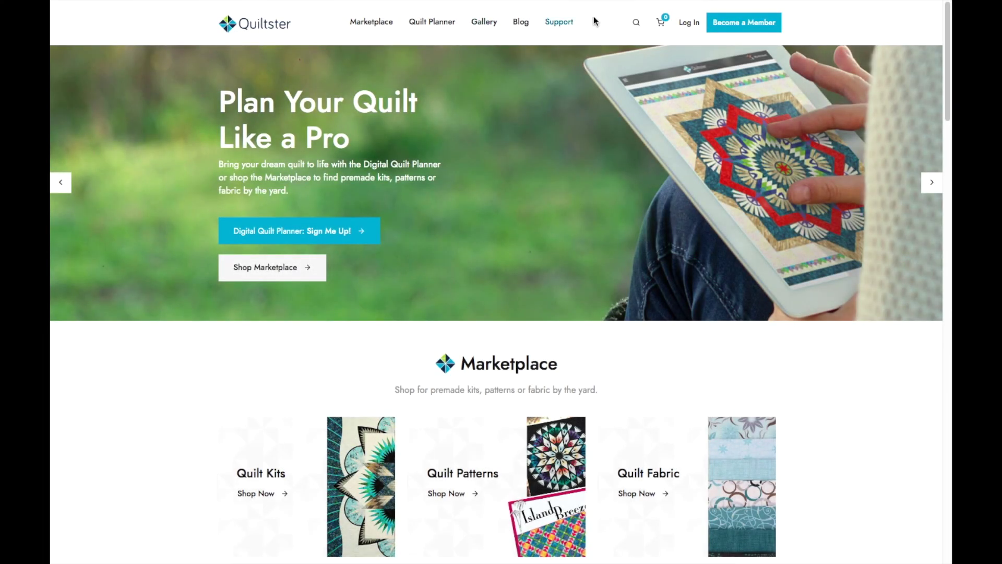
Open the membership sign-up page to view the subscription plans
click(748, 22)
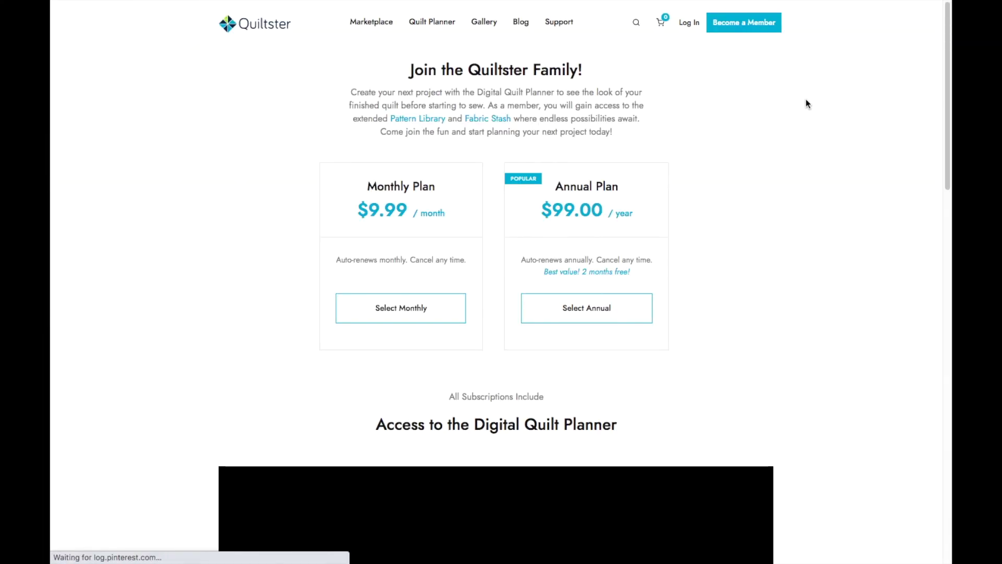